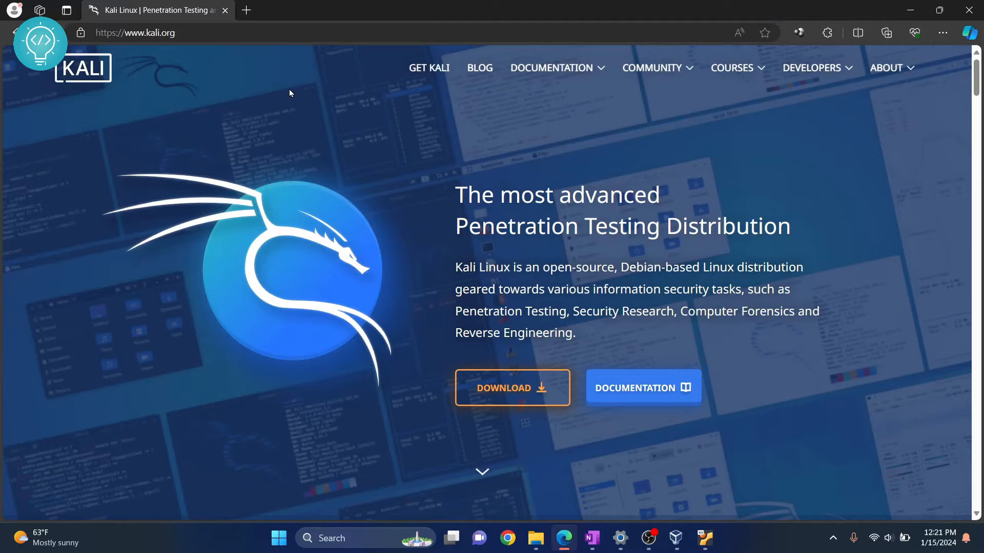
- Download the pre-built 64-bit VirtualBox virtual machine image of Kali Linux and show the downloaded archive in its folder
click(509, 389)
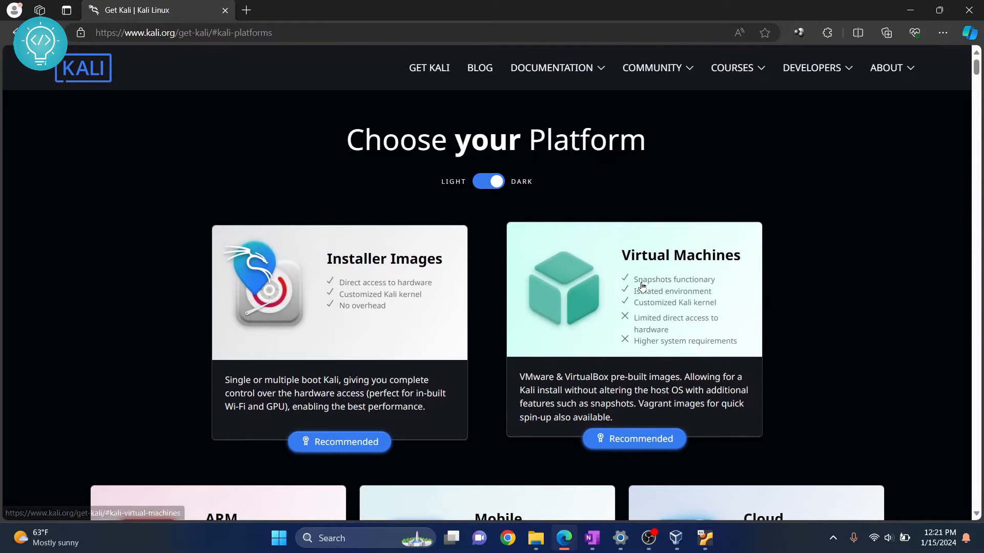
click(641, 285)
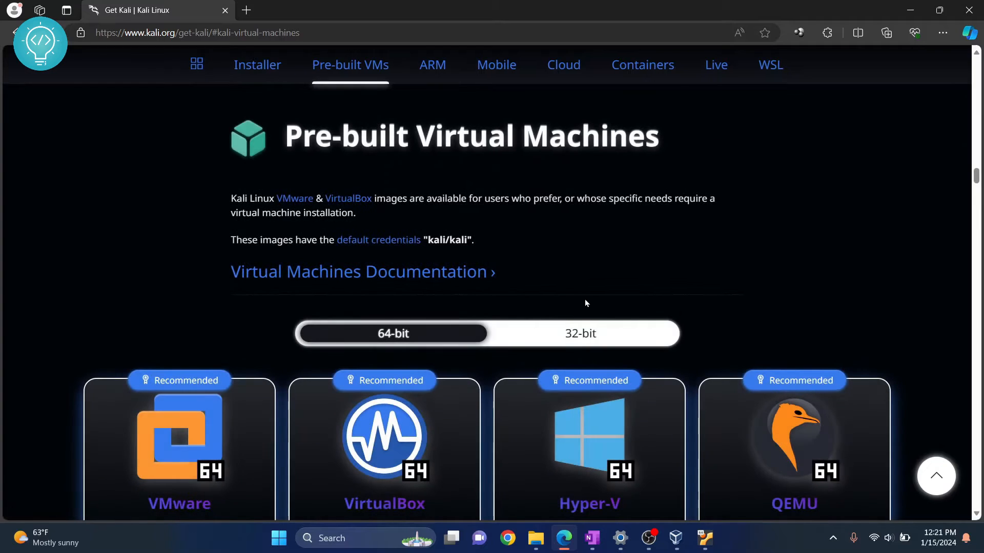
scroll(586, 303, down, 3)
scroll(585, 302, down, 2)
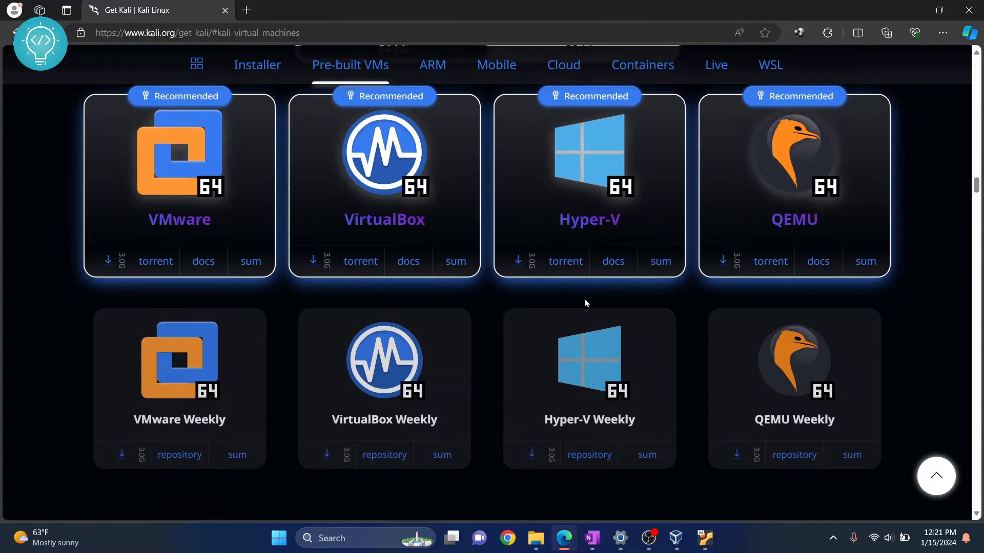
scroll(585, 299, up, 1)
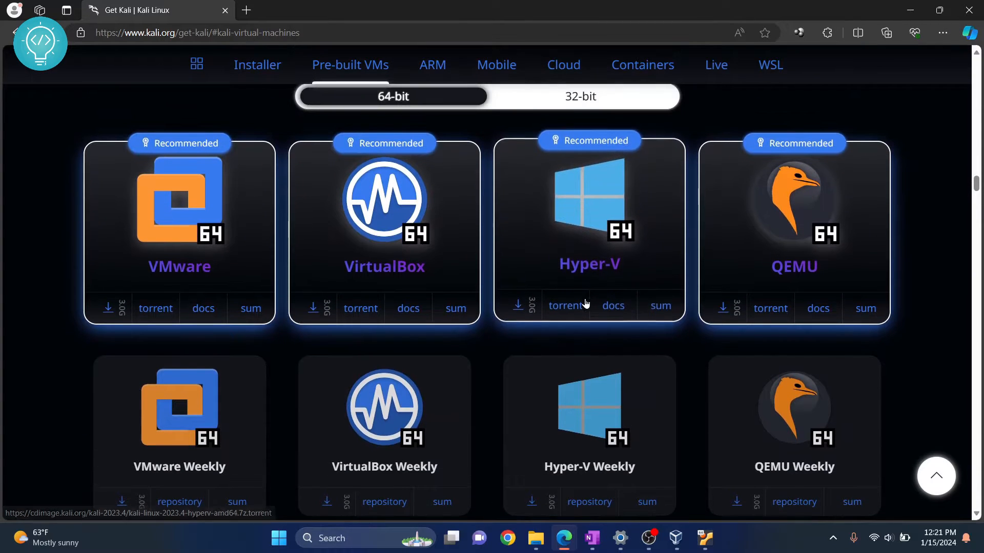
click(386, 224)
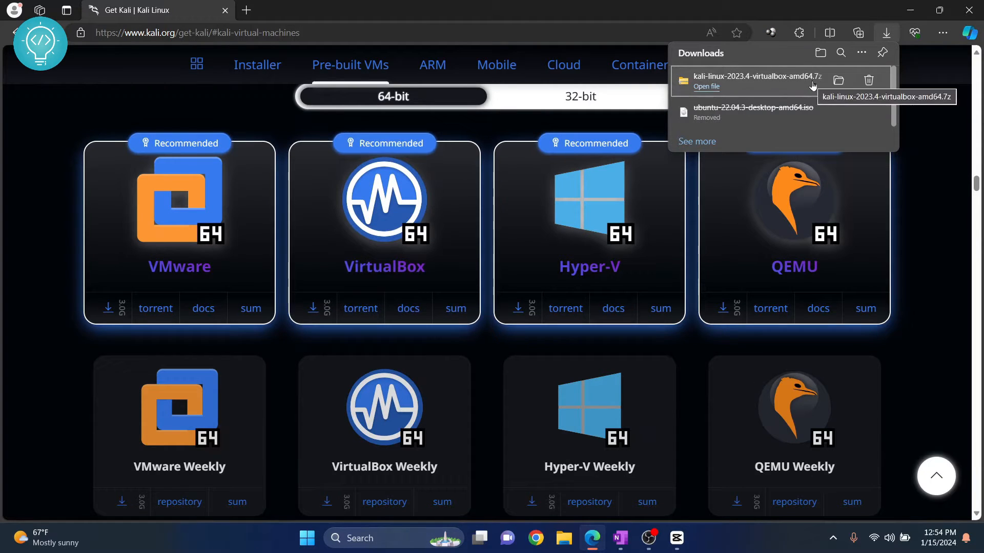
click(839, 80)
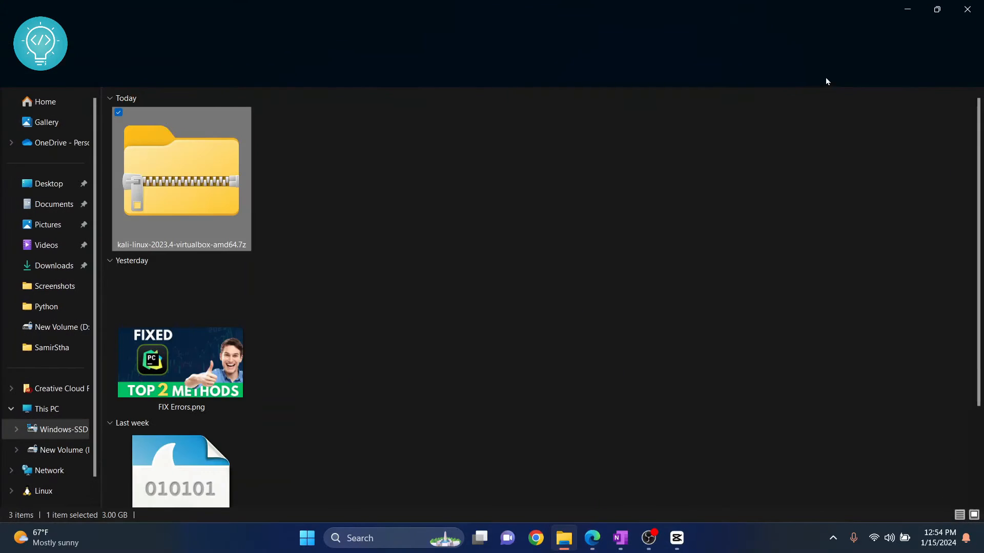
- Try to extract kali-linux-2023.4-virtualbox-amd64.7z into its default destination in the Downloads folder
right_click(200, 170)
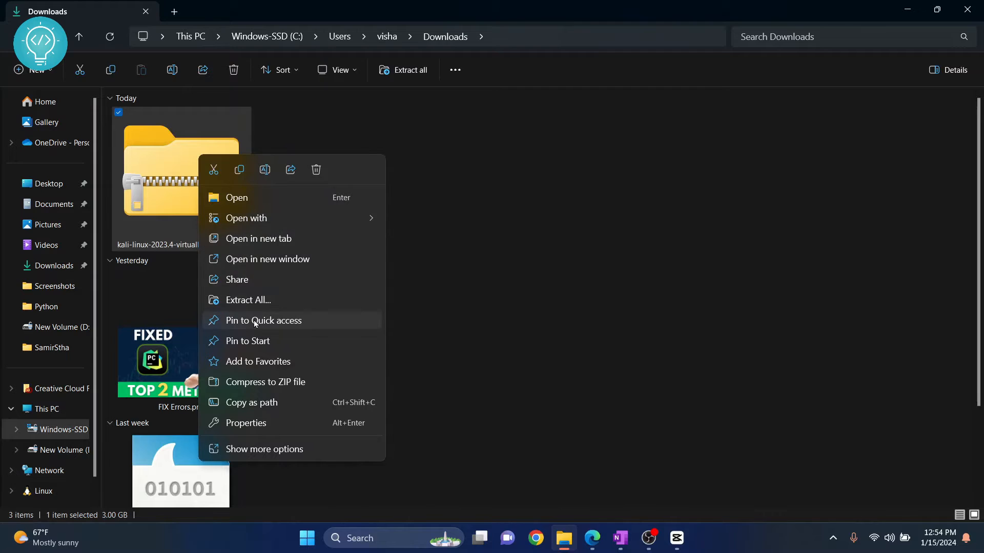
click(237, 302)
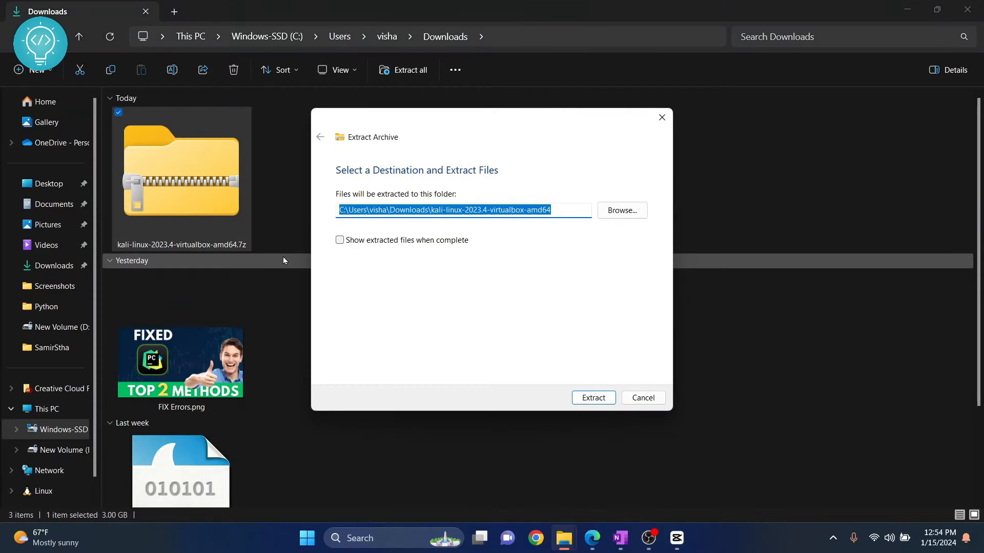
key(Return)
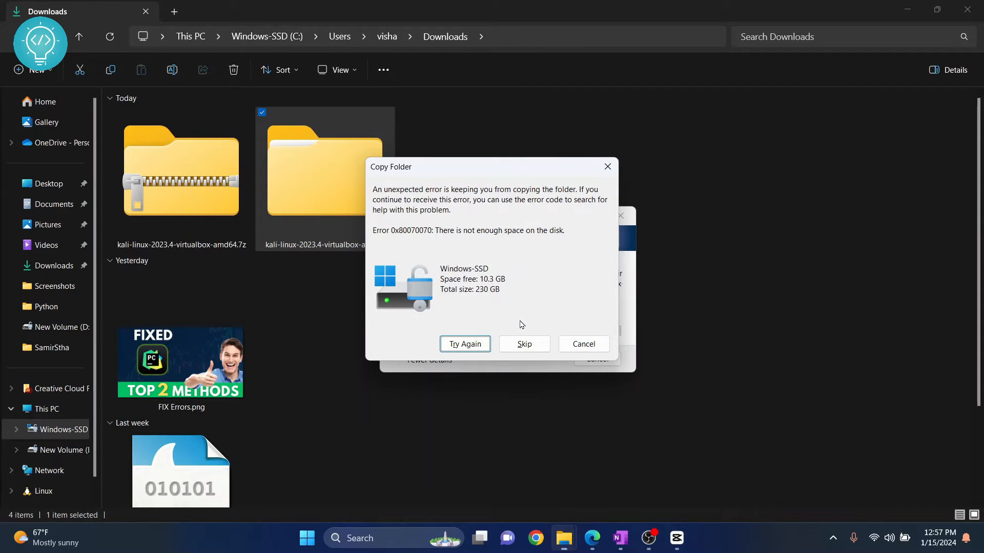
click(523, 343)
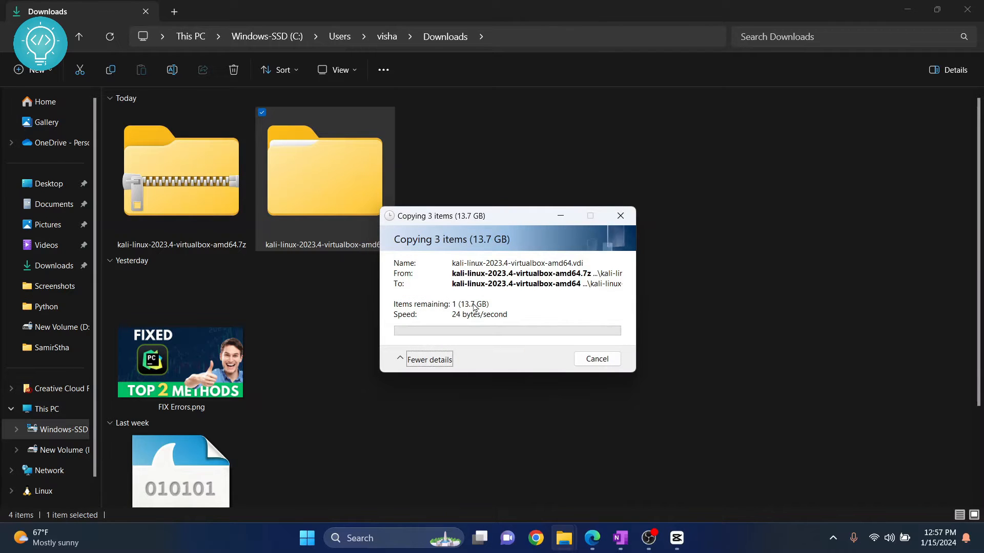
click(579, 358)
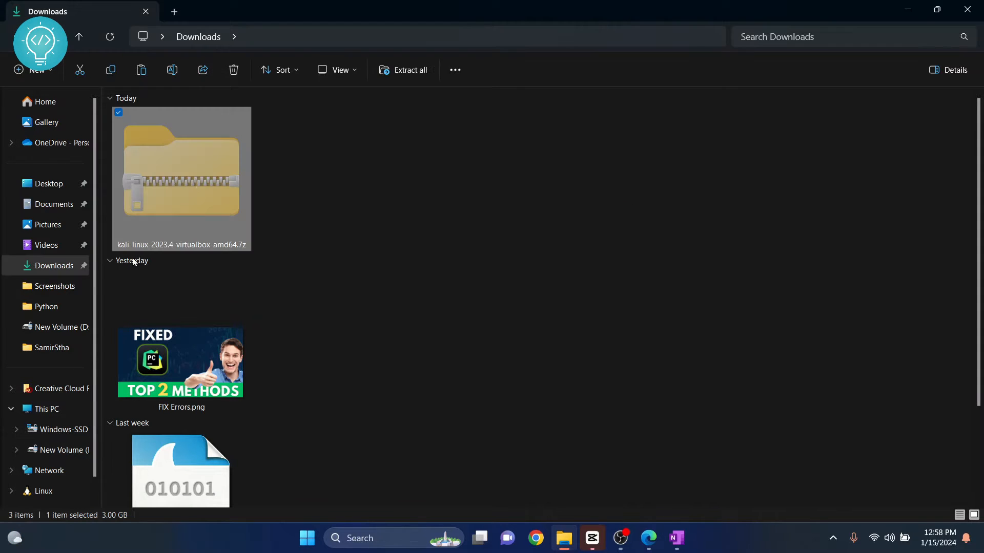
- Move the Kali archive to New Volume (D:) and extract it into D:\kali-linux-2023.4-virtualbox-amd64
click(59, 450)
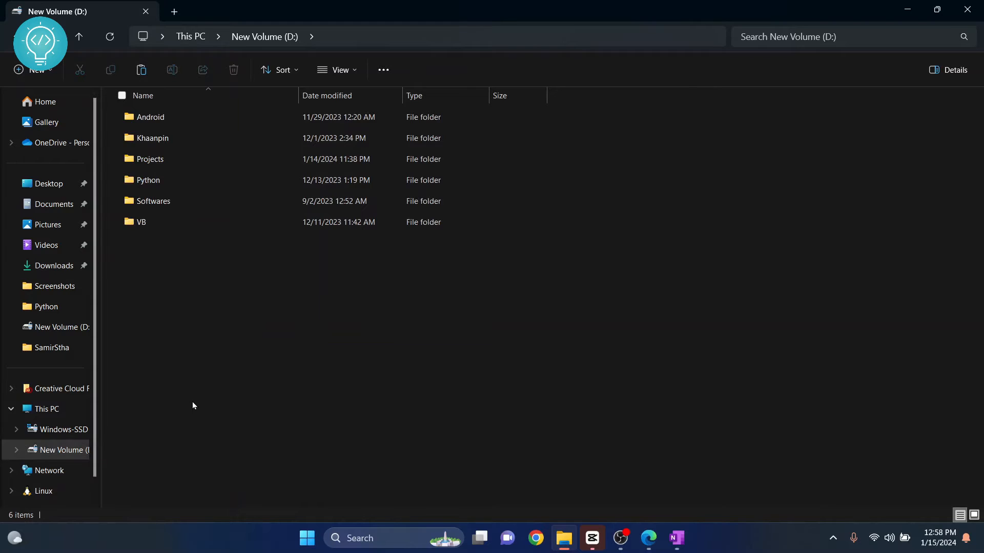
key(ctrl+v)
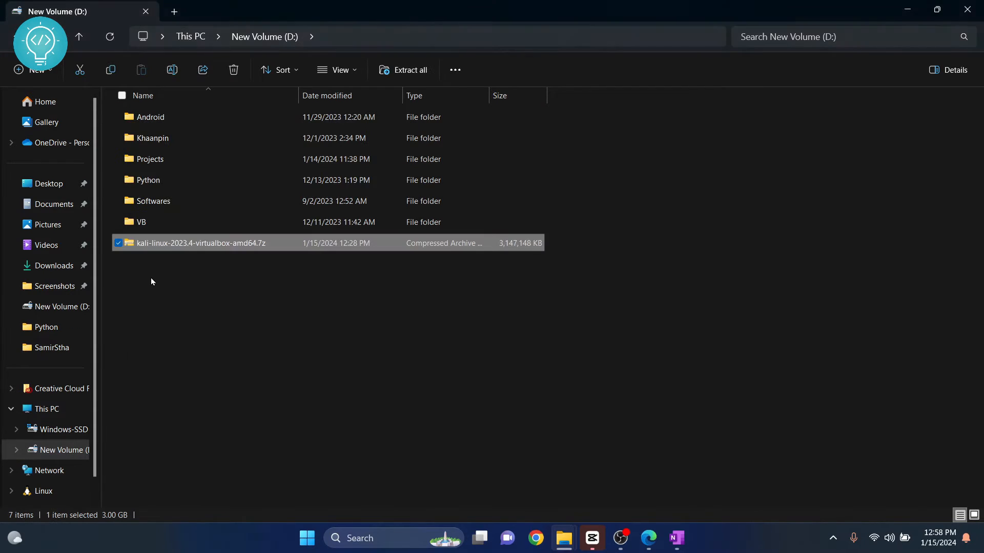
right_click(176, 242)
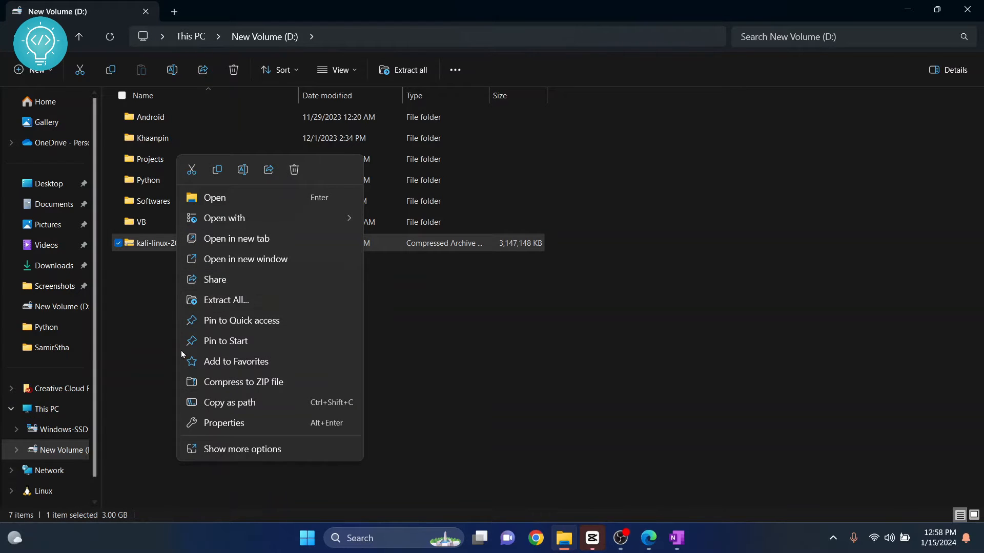
click(221, 301)
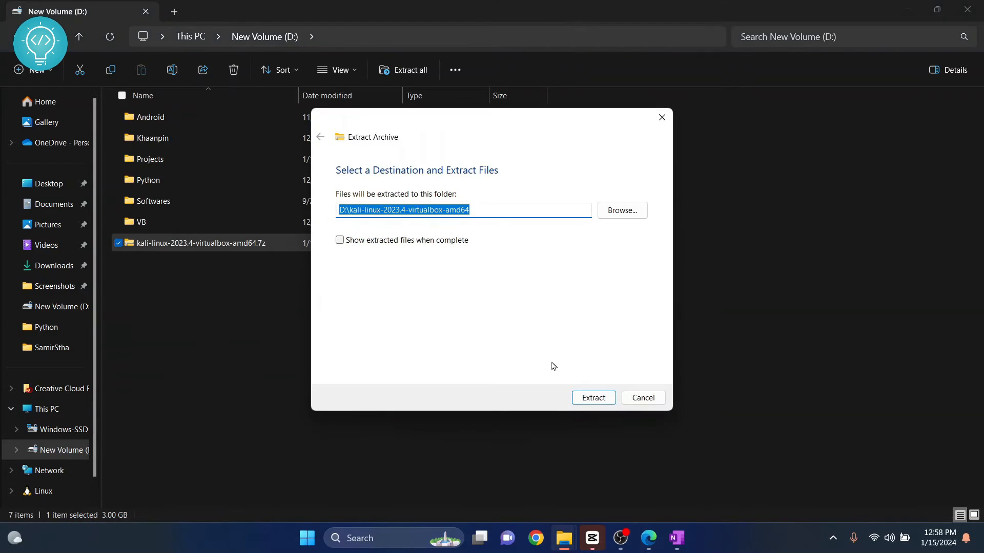
click(592, 399)
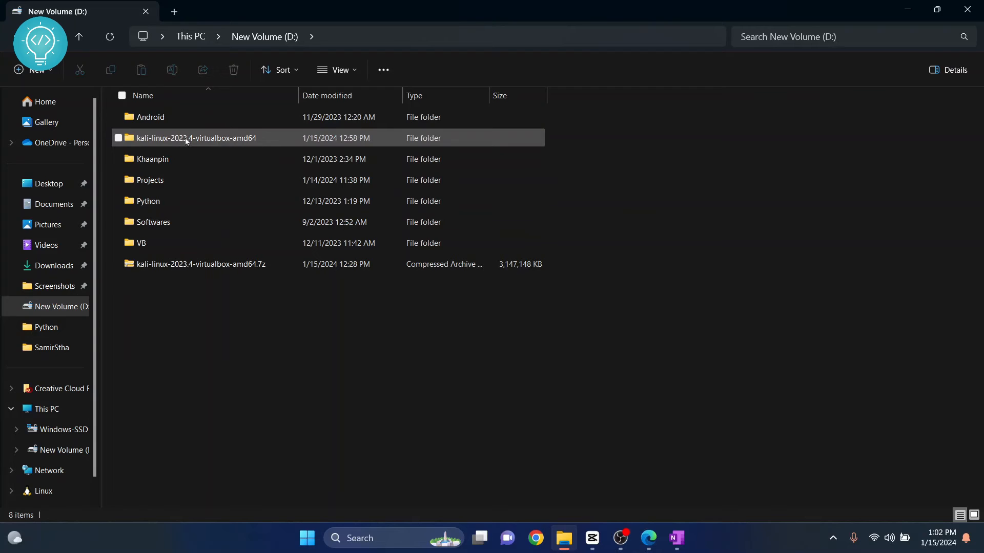
- Open the extracted folder down to its inner folder and examine the .vbox and .vdi files with their full names
double_click(185, 137)
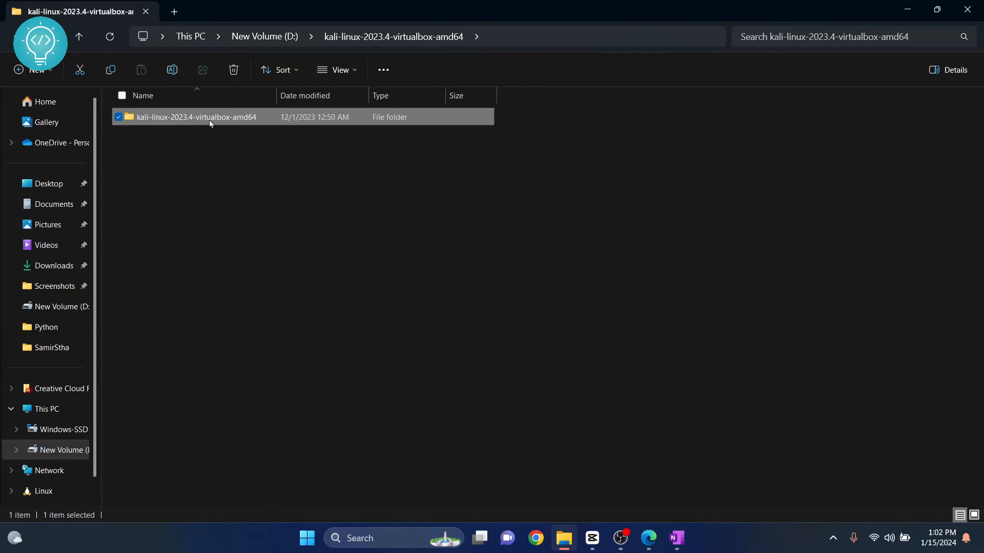
double_click(209, 120)
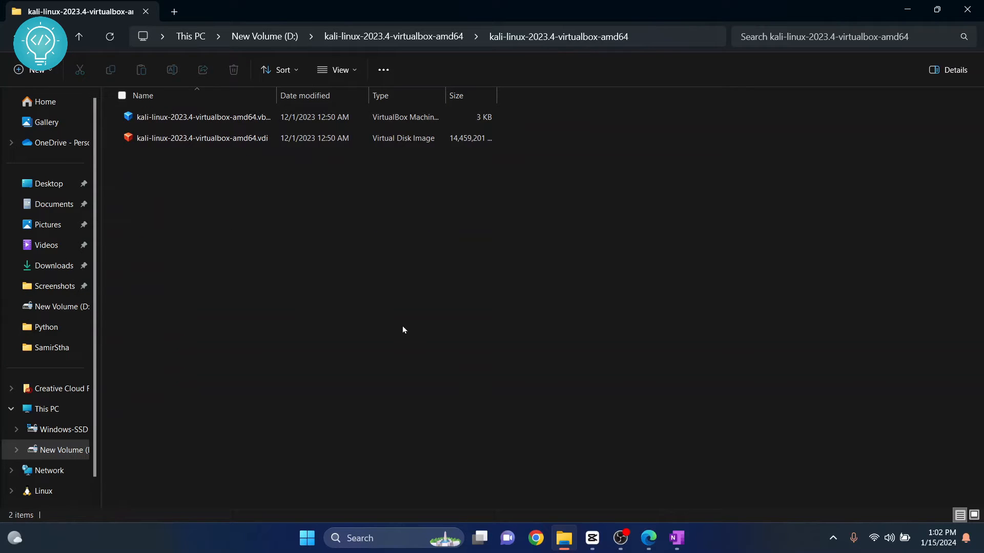
drag(277, 95, 414, 96)
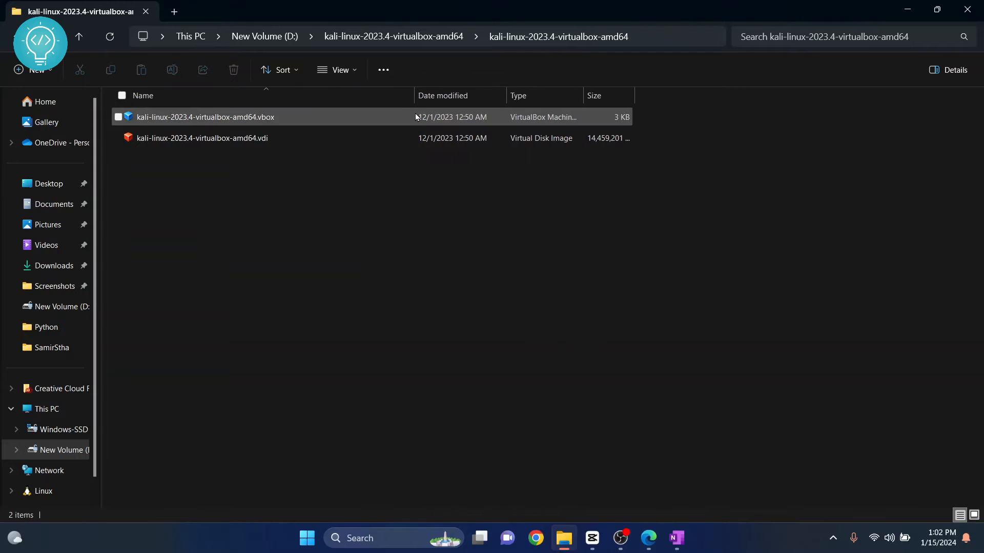
click(258, 117)
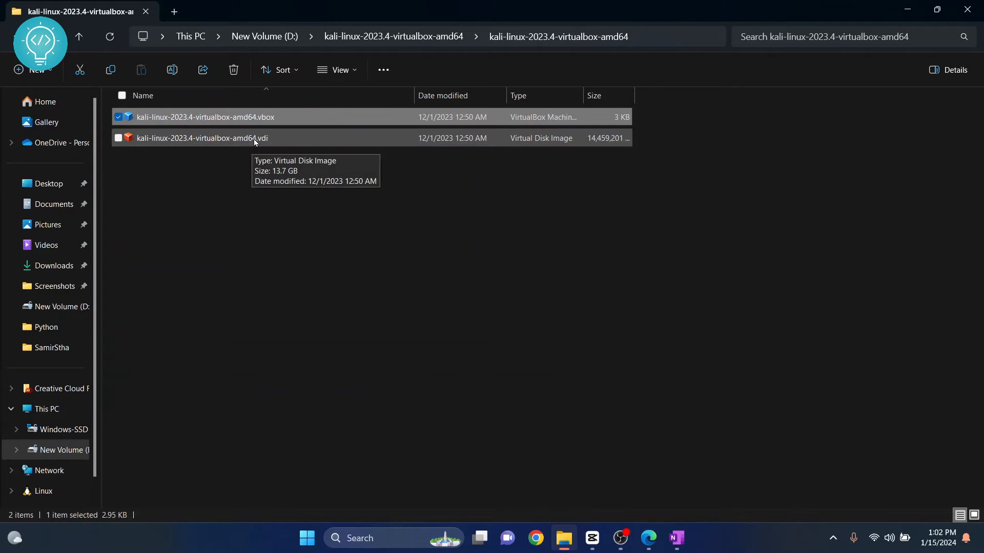
click(253, 139)
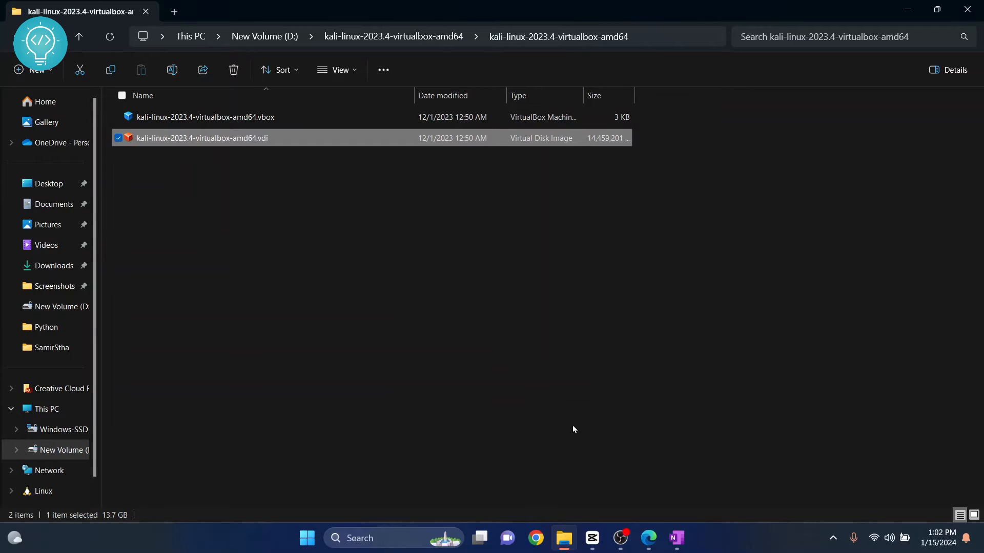
- Switch to Oracle VM VirtualBox and add the existing machine kali-linux-2023.4-virtualbox-amd64.vbox from the extracted folder on New Volume (D:)
key(super)
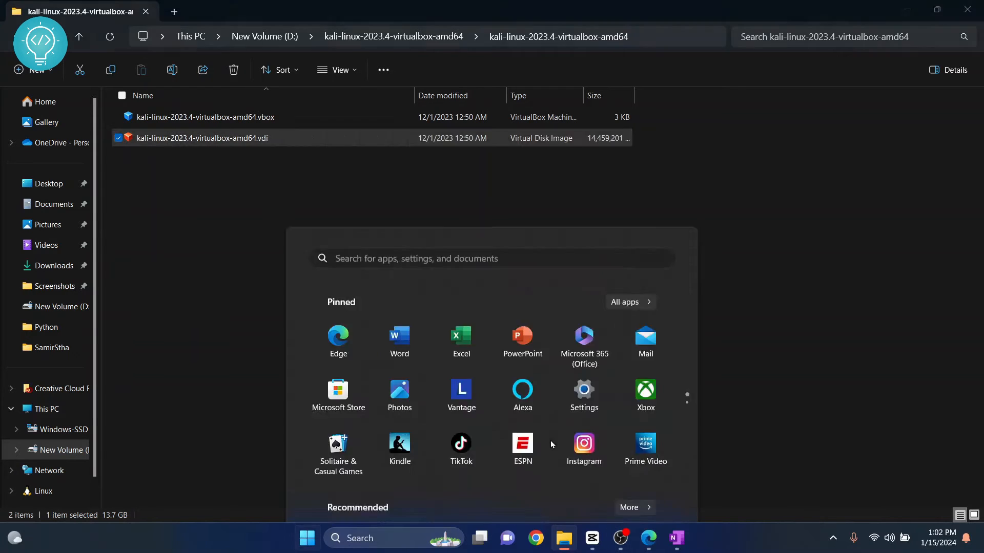
text(vir)
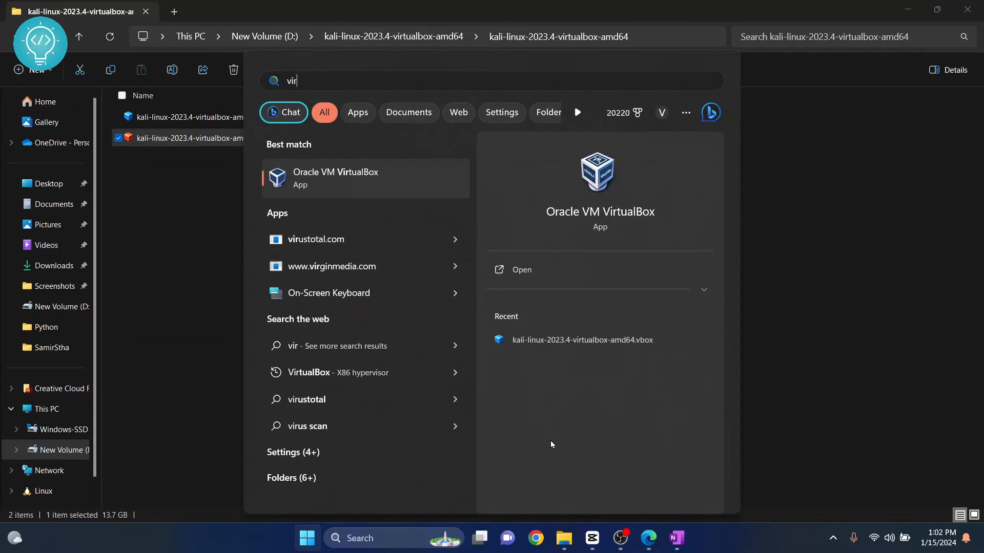
key(Return)
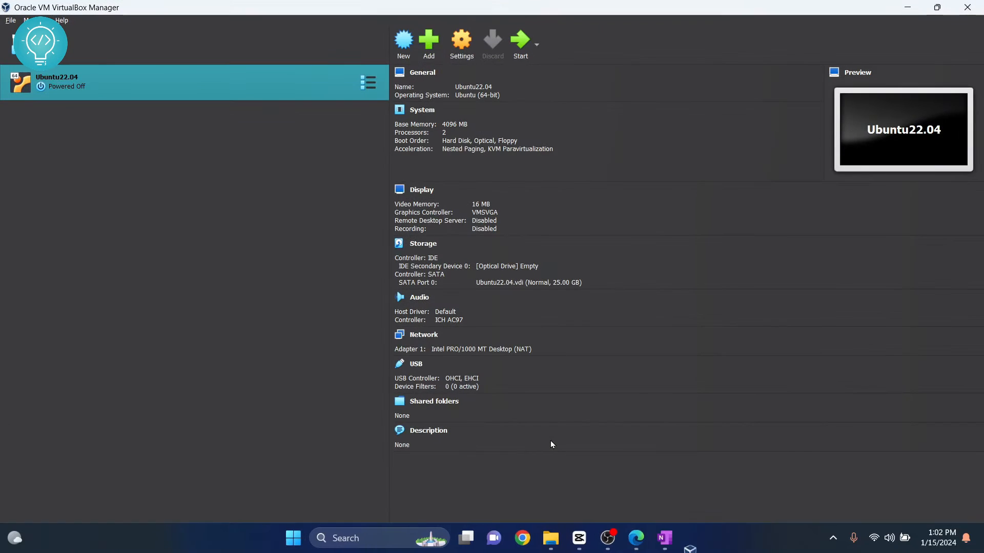
click(429, 44)
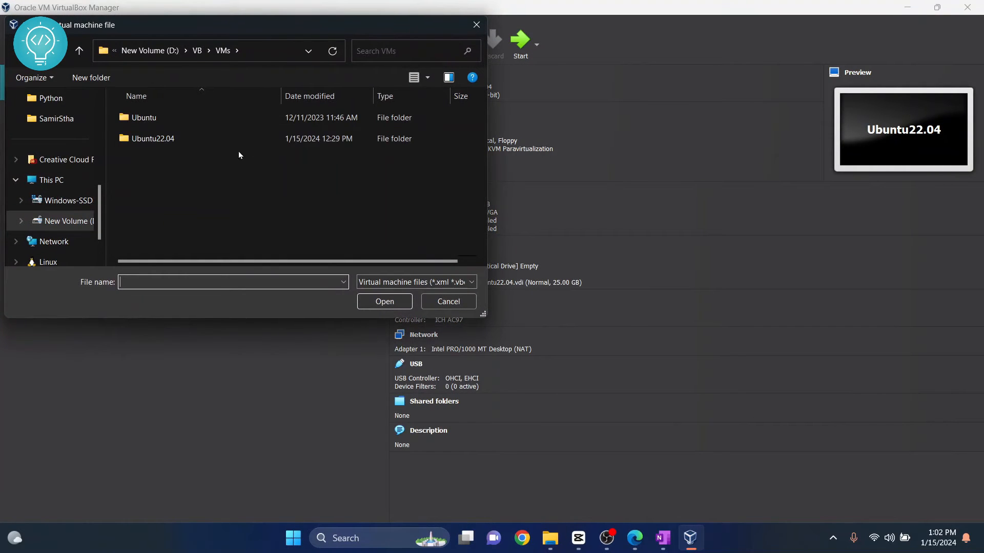
click(155, 55)
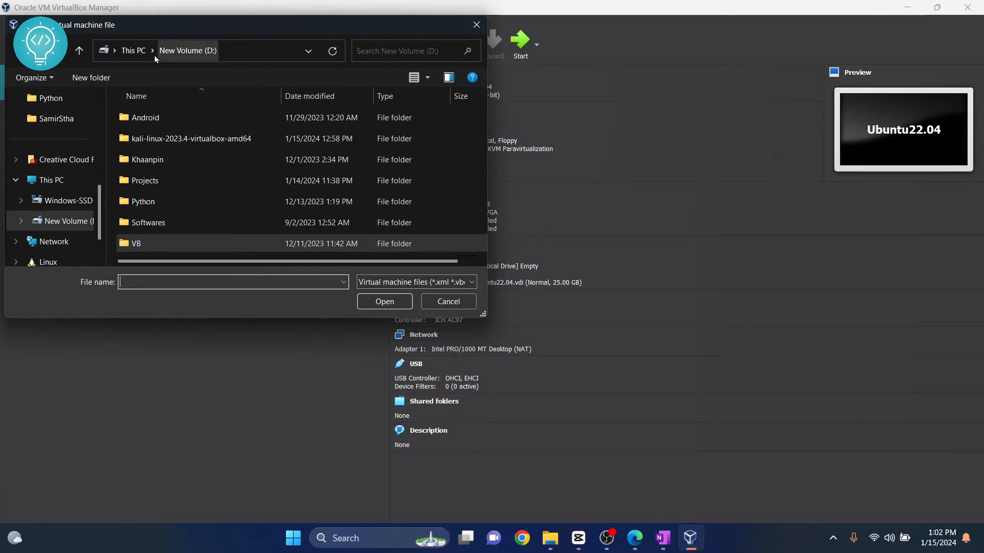
double_click(155, 139)
double_click(173, 123)
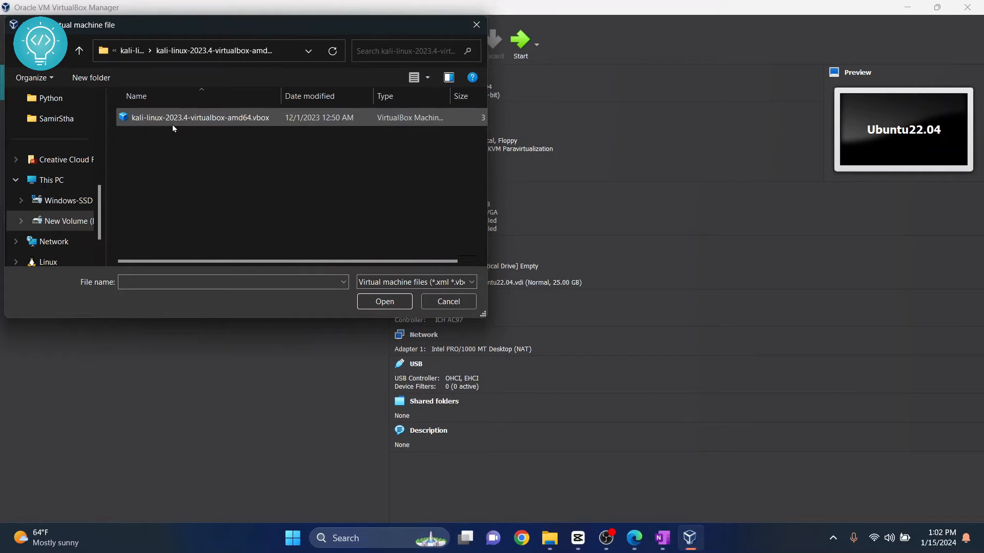
double_click(235, 117)
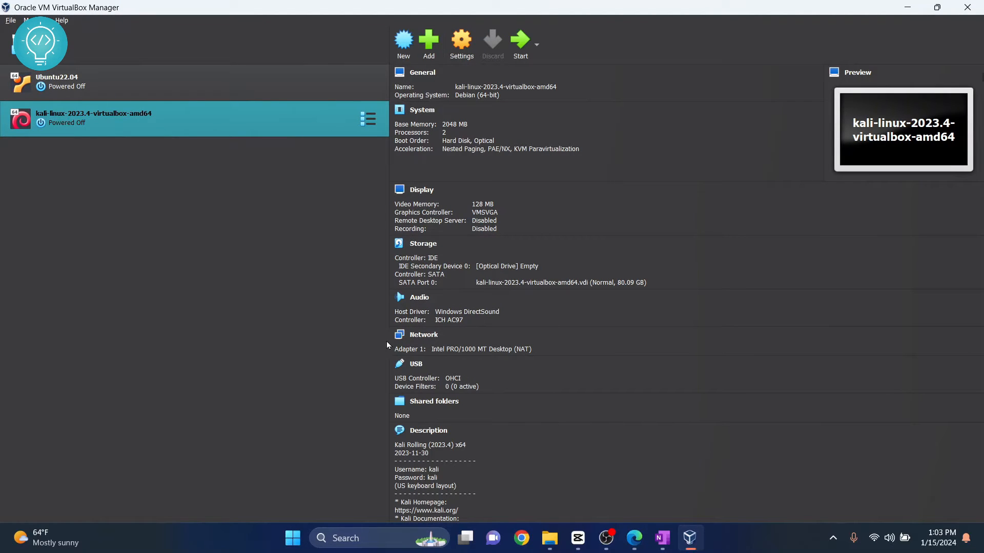
- Start the kali-linux-2023.4-virtualbox-amd64 virtual machine and dismiss the keyboard capture notification
click(518, 40)
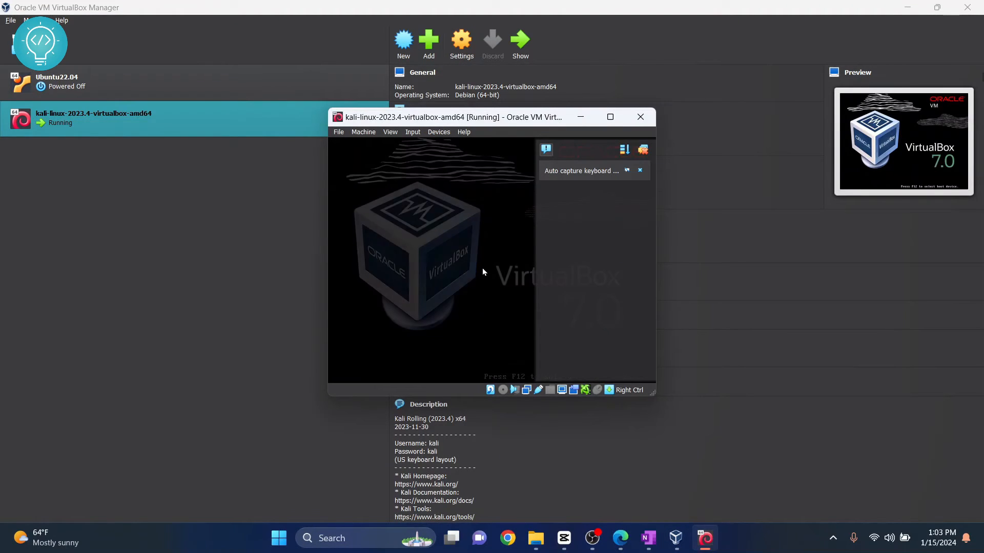
click(642, 152)
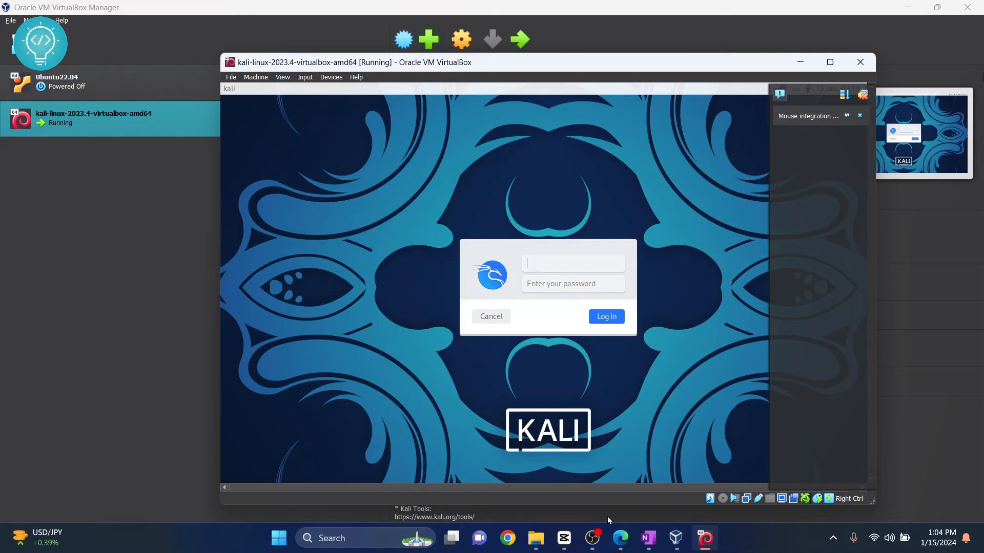
- Switch to Microsoft Edge and check the default credentials on the Get Kali page
mouse_move(619, 542)
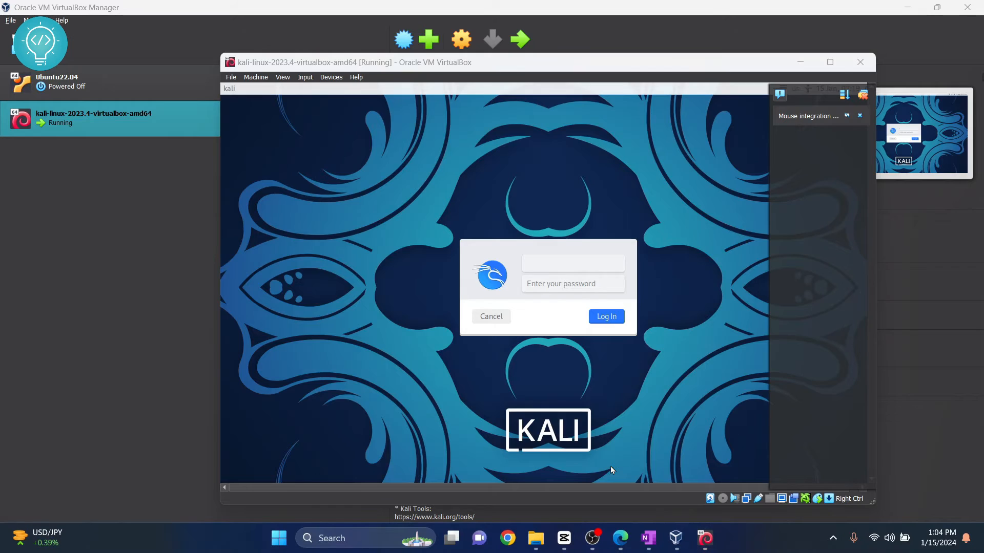
click(615, 542)
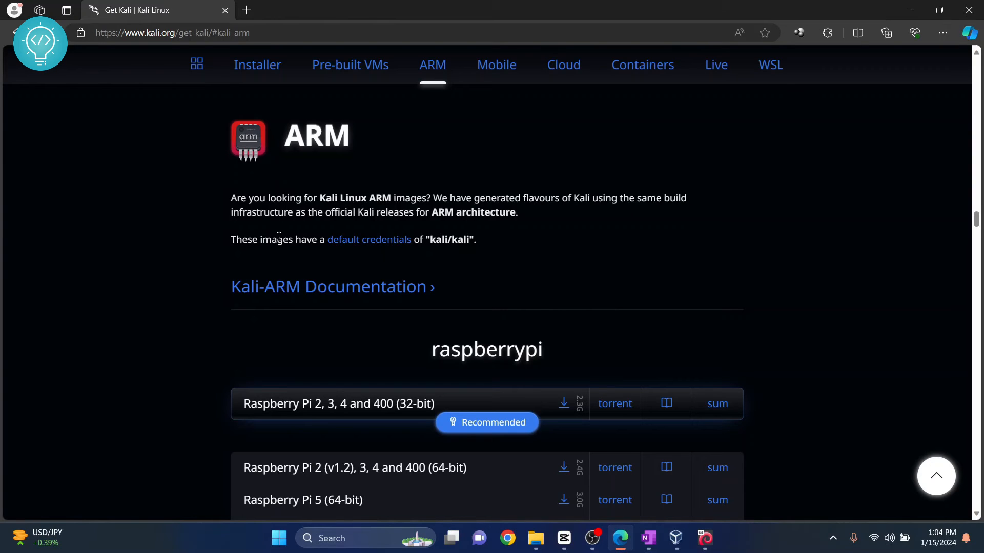
drag(223, 239, 505, 253)
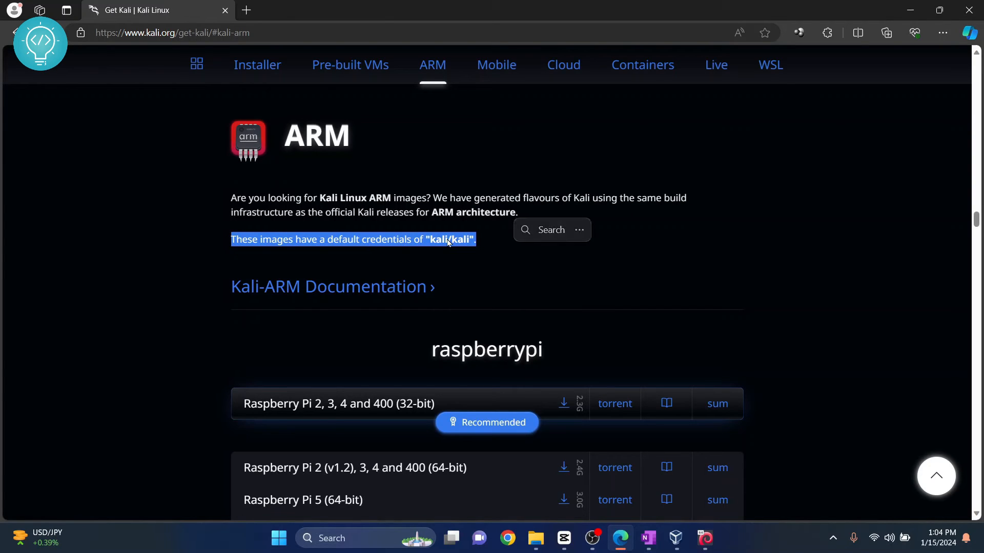
- Switch to the running Kali Linux virtual machine and log in with the default username and account password
click(676, 537)
click(705, 548)
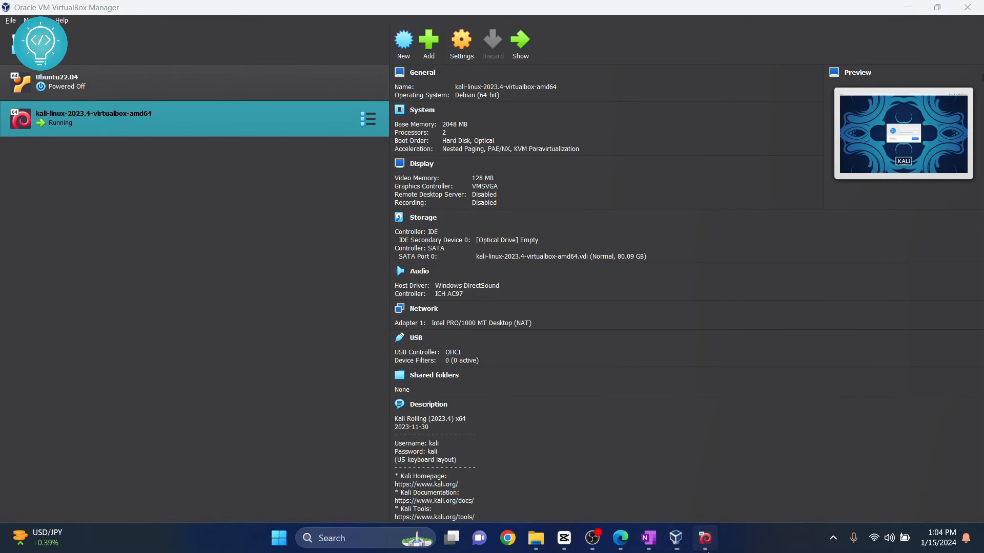
text(kali)
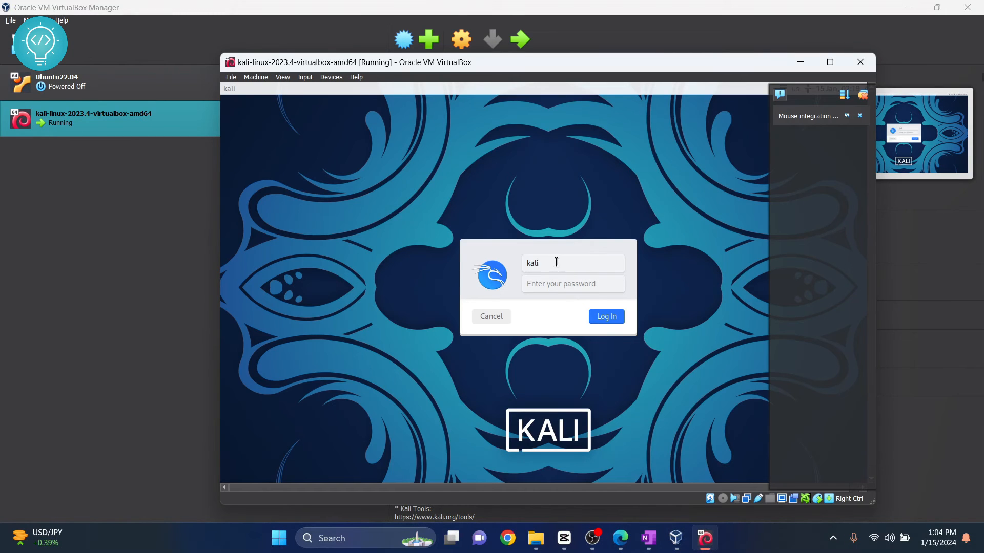
key(Tab)
click(604, 318)
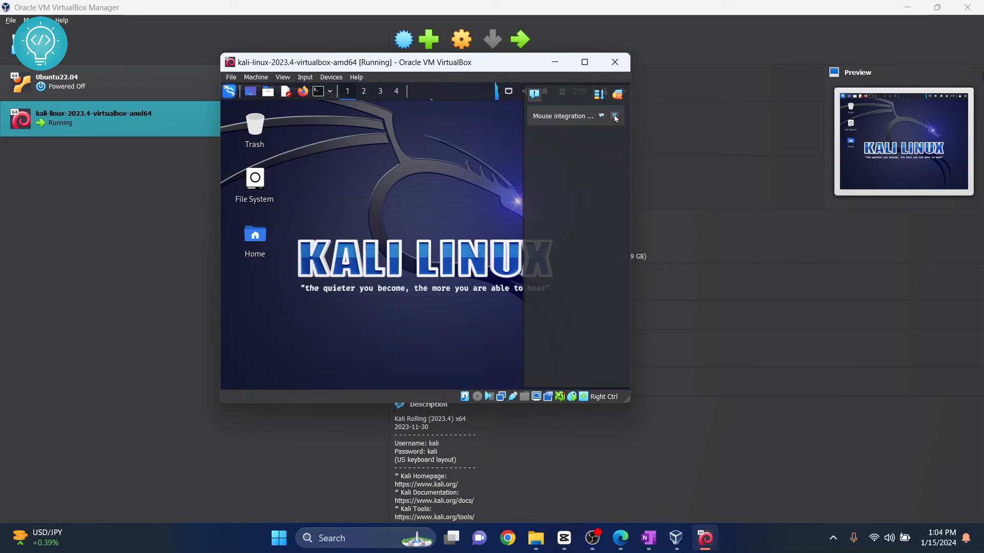
- Dismiss the mouse integration notification and maximize the virtual machine window
click(615, 118)
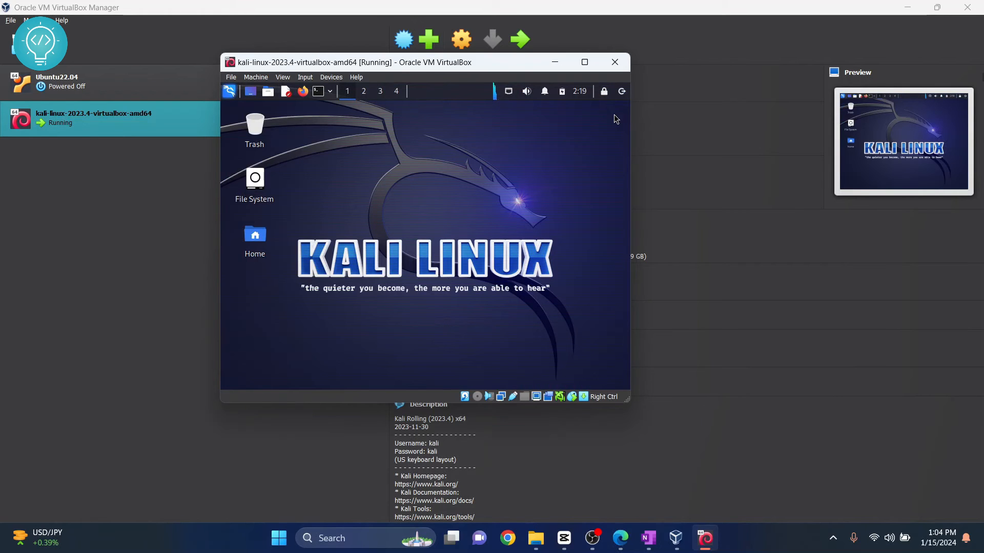
click(584, 63)
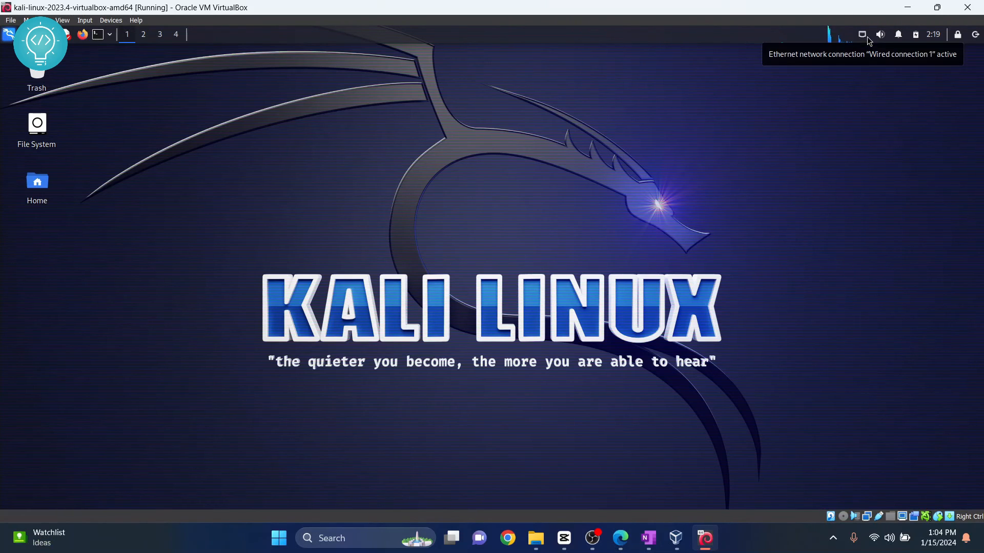
- Open a terminal on the Kali desktop and move its window towards the middle of the desktop
click(110, 34)
click(28, 35)
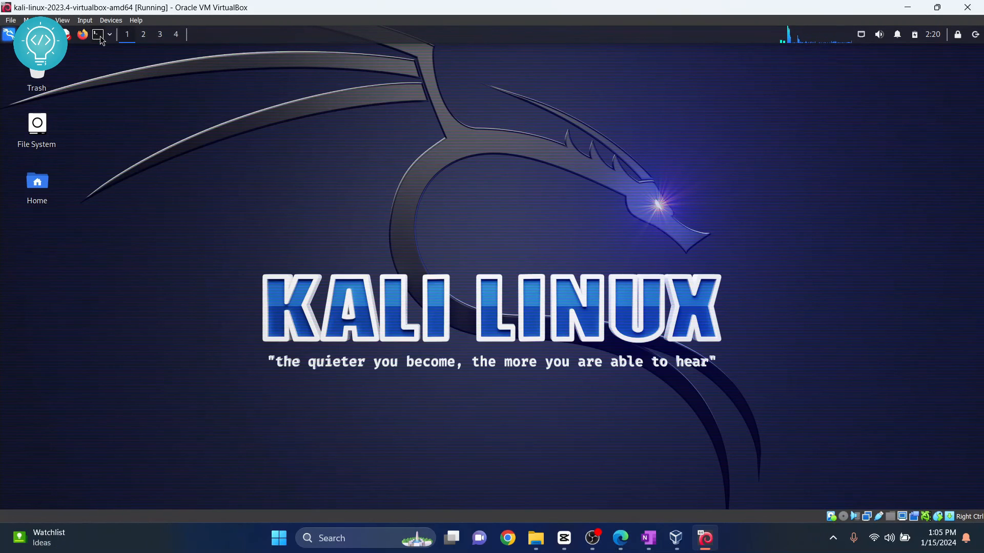
click(100, 36)
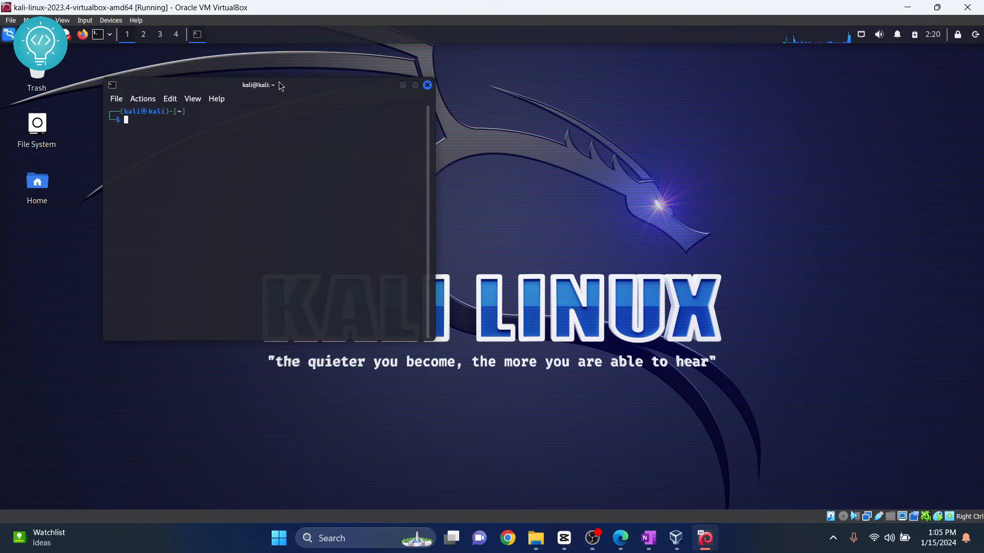
drag(279, 81, 462, 118)
- List the home directory in the terminal with ls -l and clear the output
text(ls -l)
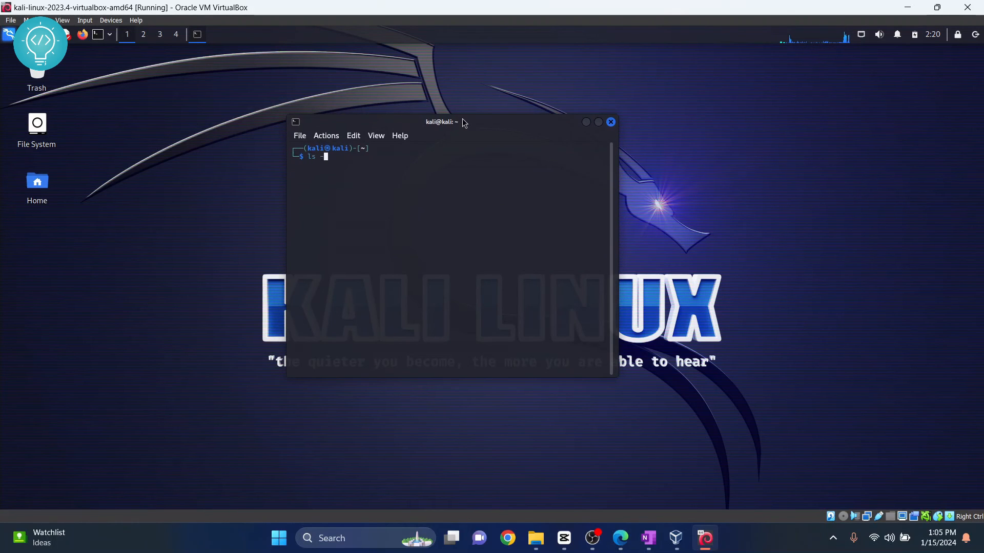
key(Return)
text(clear)
key(Return)
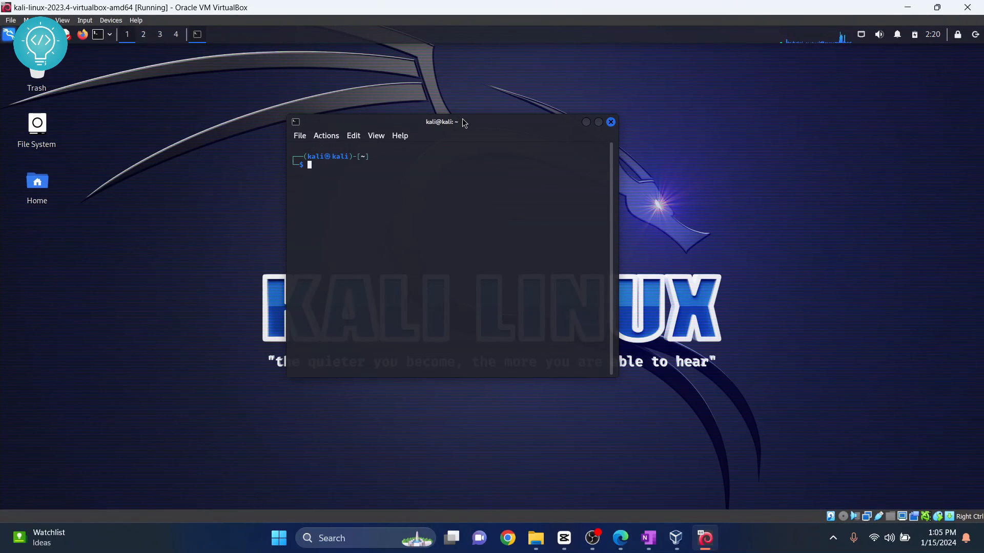
- Show the system release information with cat /etc/*-release and examine the distribution name and version lines
text(cat /etc/*-release)
key(Return)
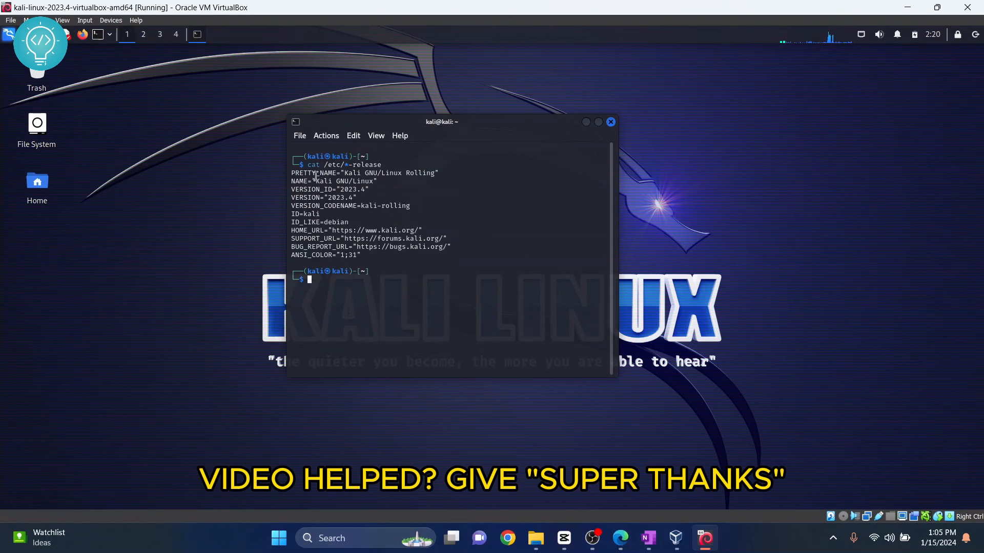
drag(298, 176, 491, 265)
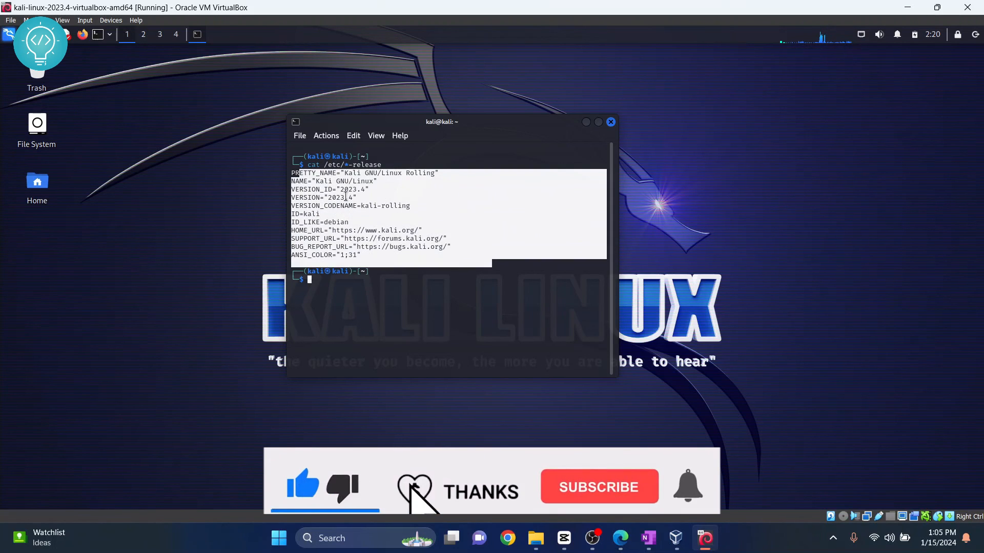
click(373, 195)
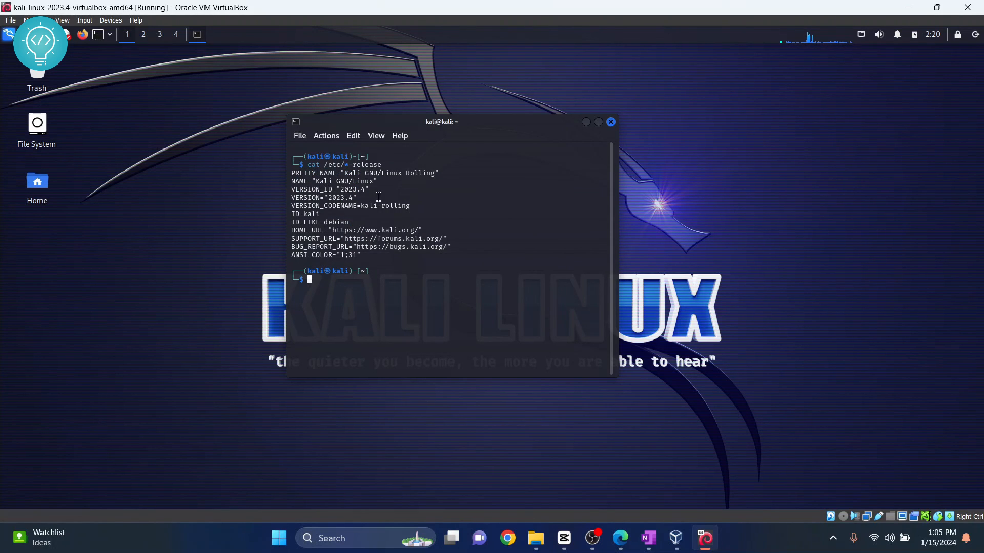
drag(379, 197, 255, 177)
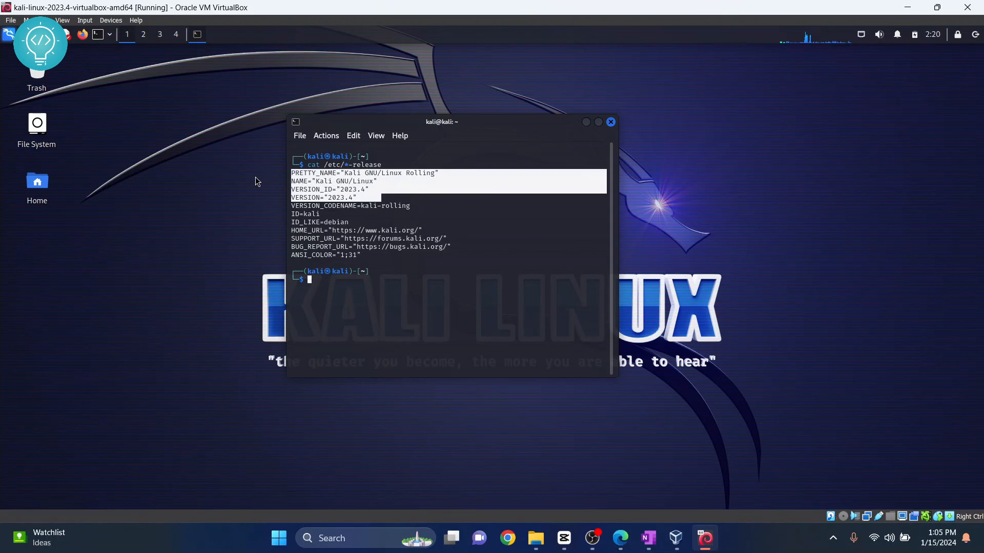
click(384, 295)
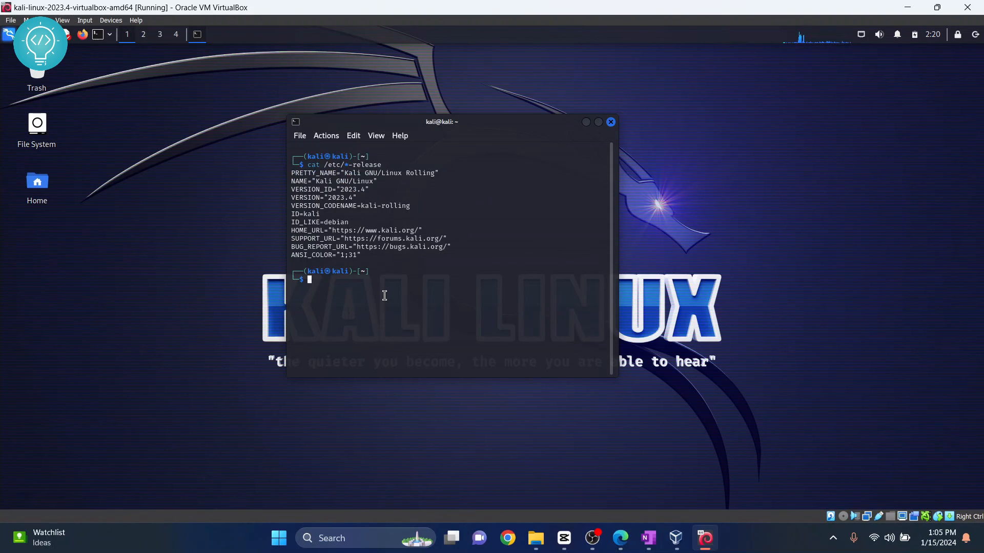